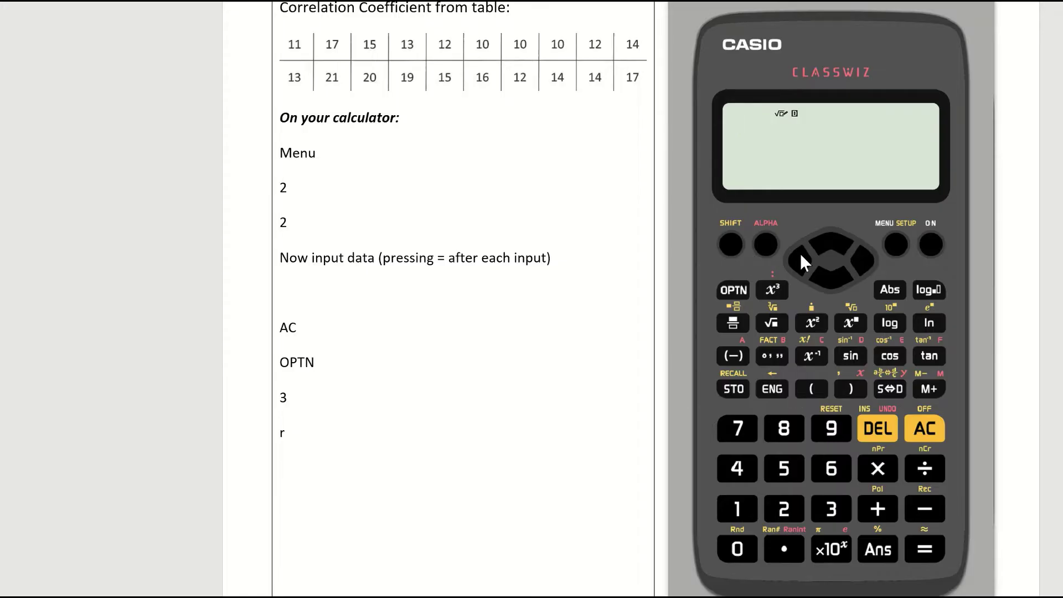
# - Switch to Statistics mode with the y=a+bx regression type, opening an empty x/y table
pyautogui.click(891, 248)
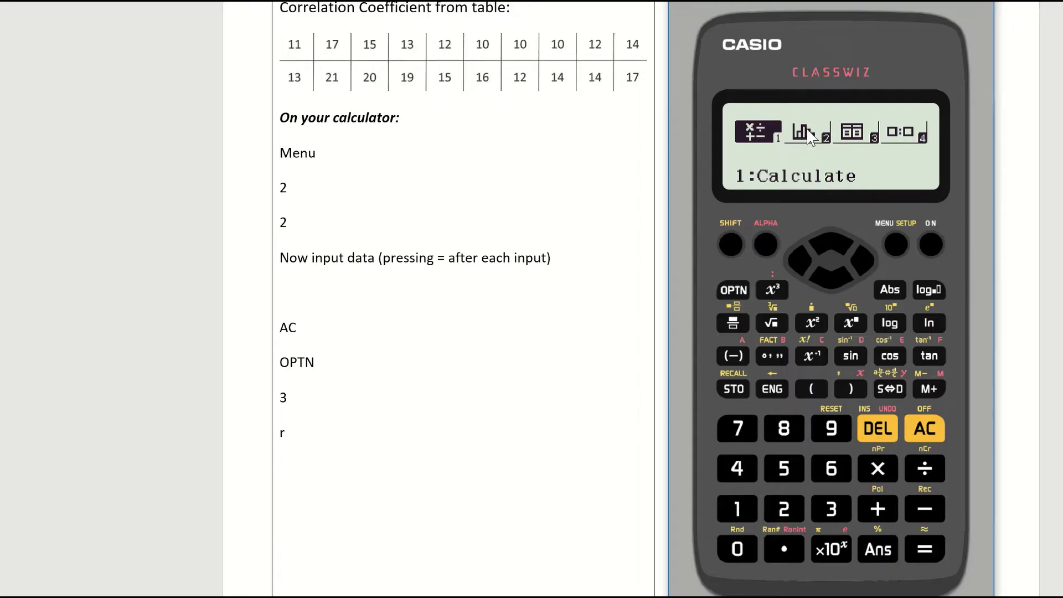
pyautogui.click(789, 511)
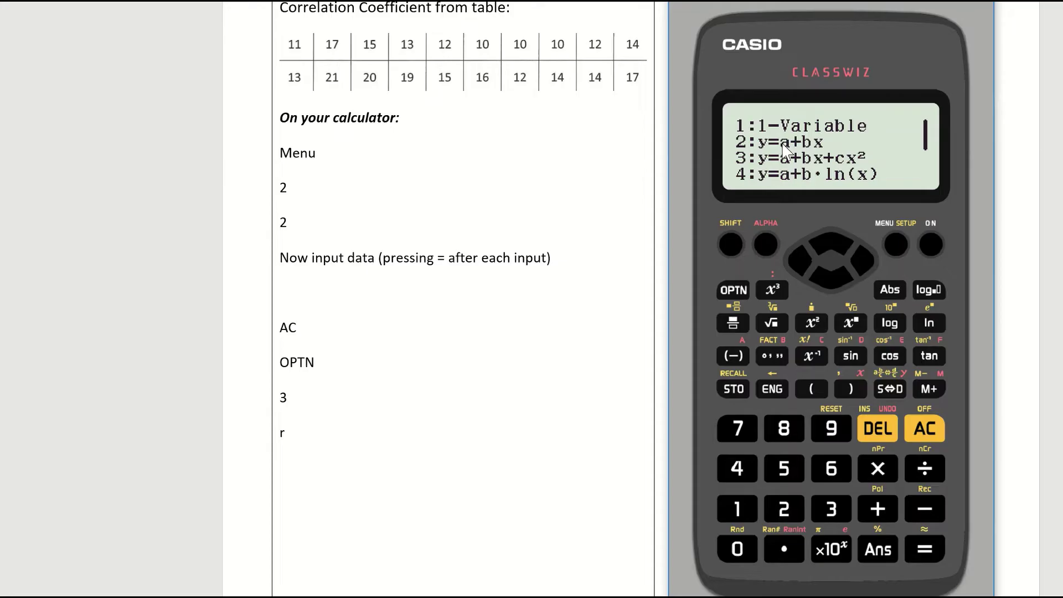
pyautogui.click(791, 508)
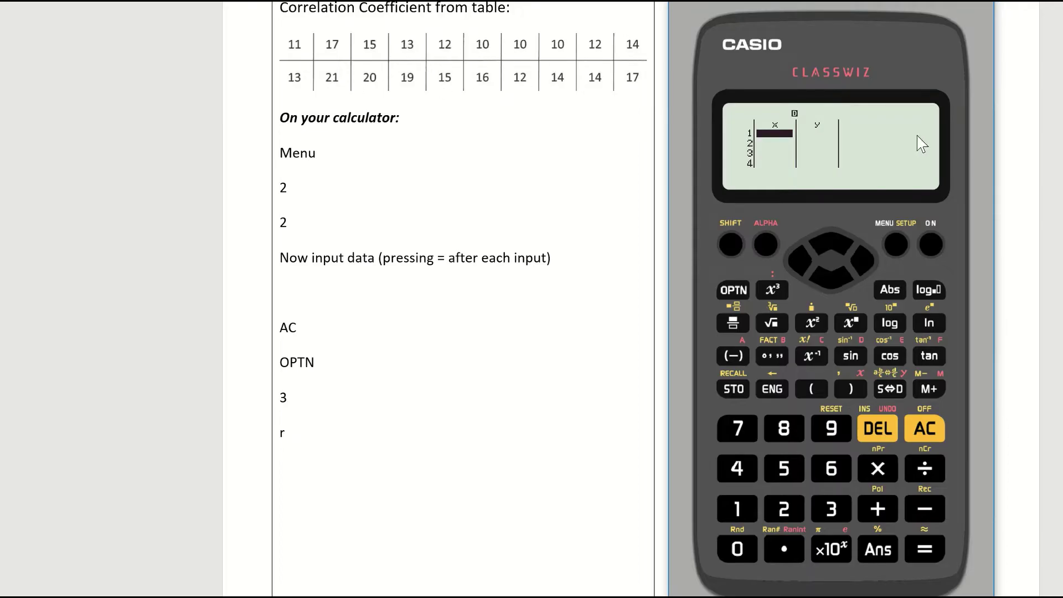
# - Enter the first six x values: 11, 17, 15, 13, 12, 10
pyautogui.write('11')
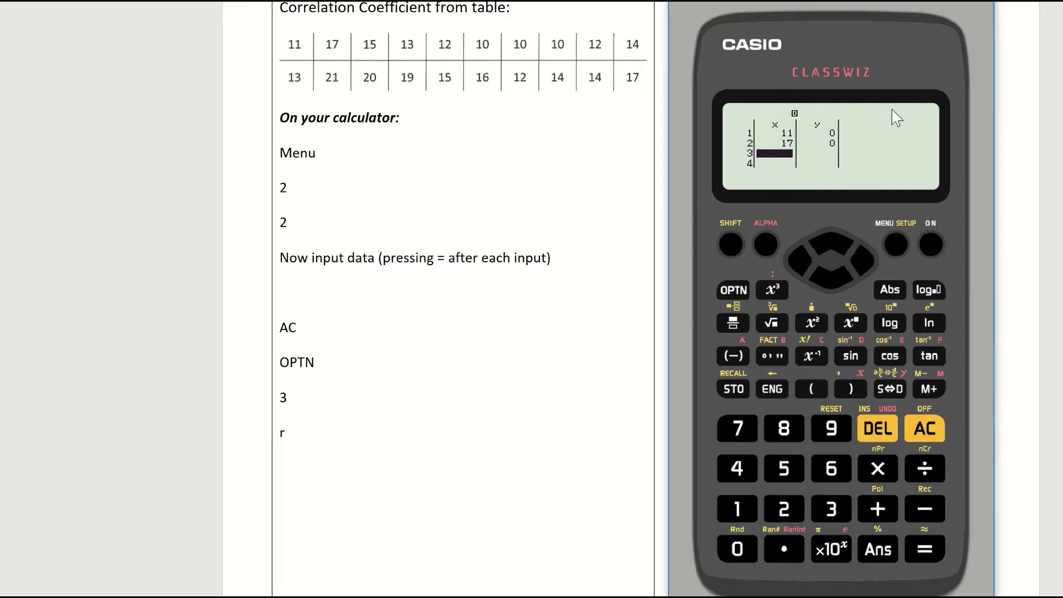
pyautogui.write('15')
pyautogui.press('Return')
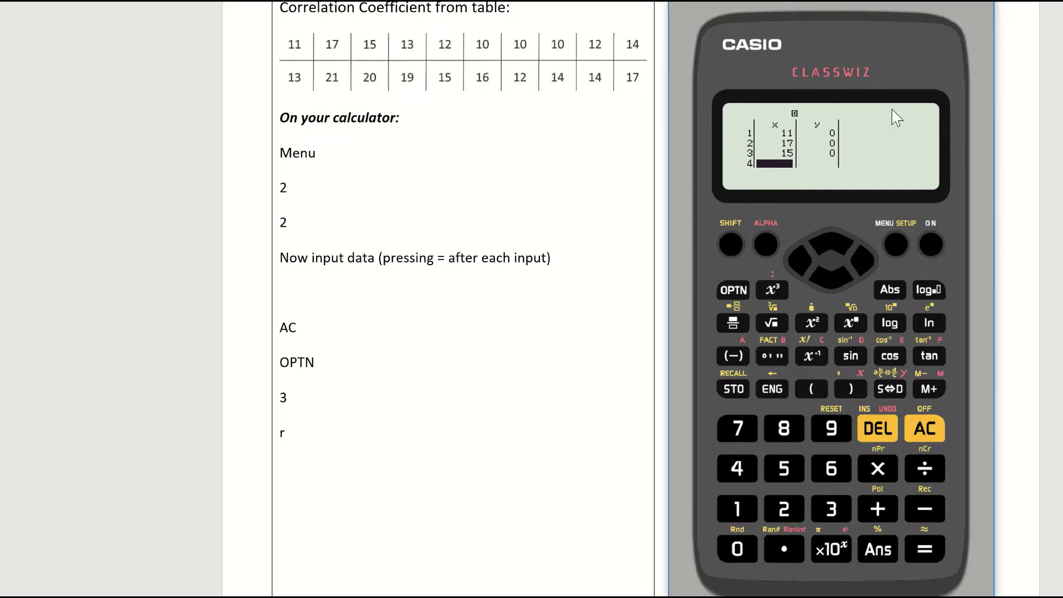
pyautogui.write('13')
pyautogui.press('Return')
pyautogui.write('12')
pyautogui.press('Return')
pyautogui.write('10')
pyautogui.press('Return')
# - Enter the remaining x values 10, 10, 12 and 14
pyautogui.write('10')
pyautogui.press('Return')
pyautogui.write('10')
pyautogui.press('Return')
pyautogui.write('12')
pyautogui.press('Return')
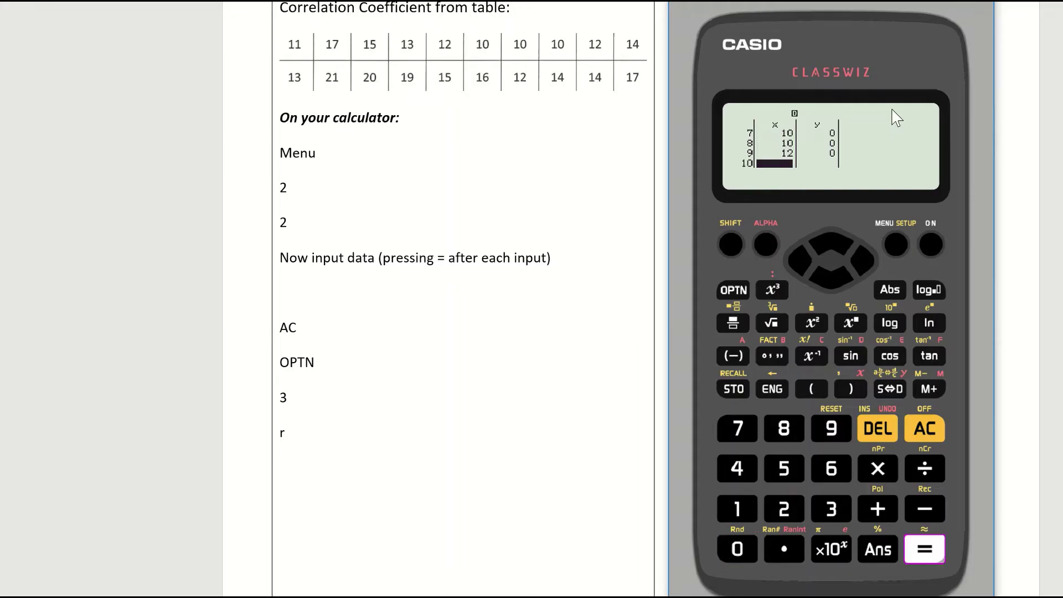
pyautogui.write('14')
pyautogui.press('Return')
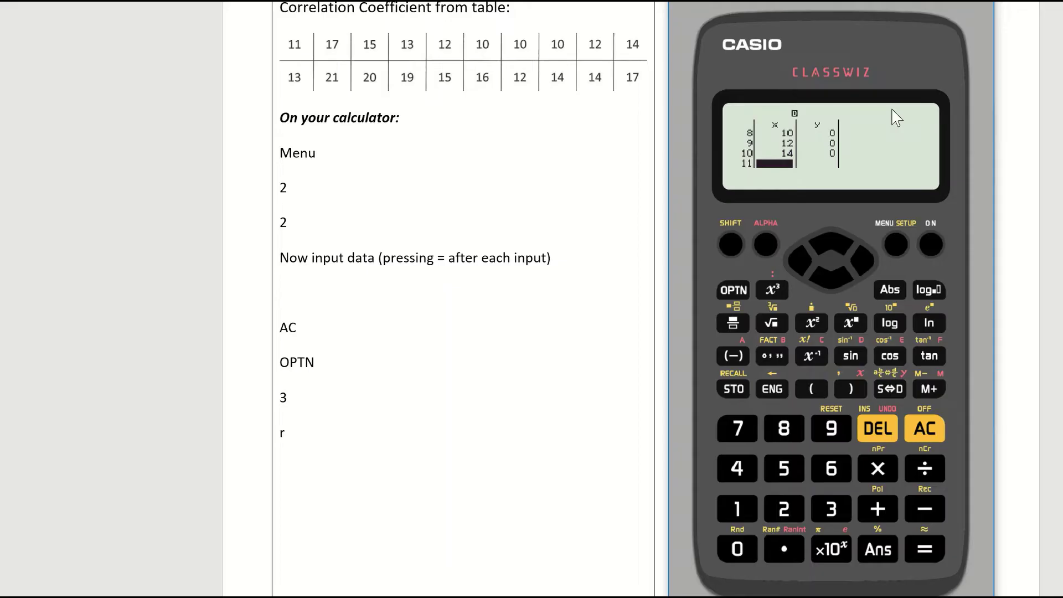
# - Go to the top of the y column and enter 13, 21, 20, 19, 15
pyautogui.press('Right')
pyautogui.press('Up')
pyautogui.press('Up')
pyautogui.press('Up')
pyautogui.press('Up')
pyautogui.press('Up')
pyautogui.press('Up')
pyautogui.press('Up')
pyautogui.press('Up')
pyautogui.press('Up')
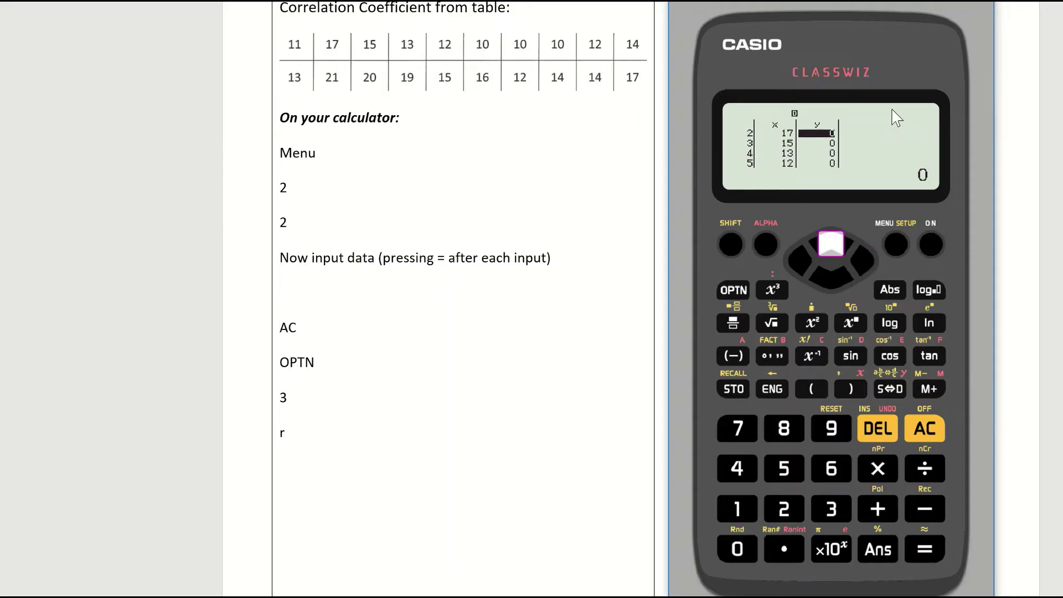
pyautogui.press('Up')
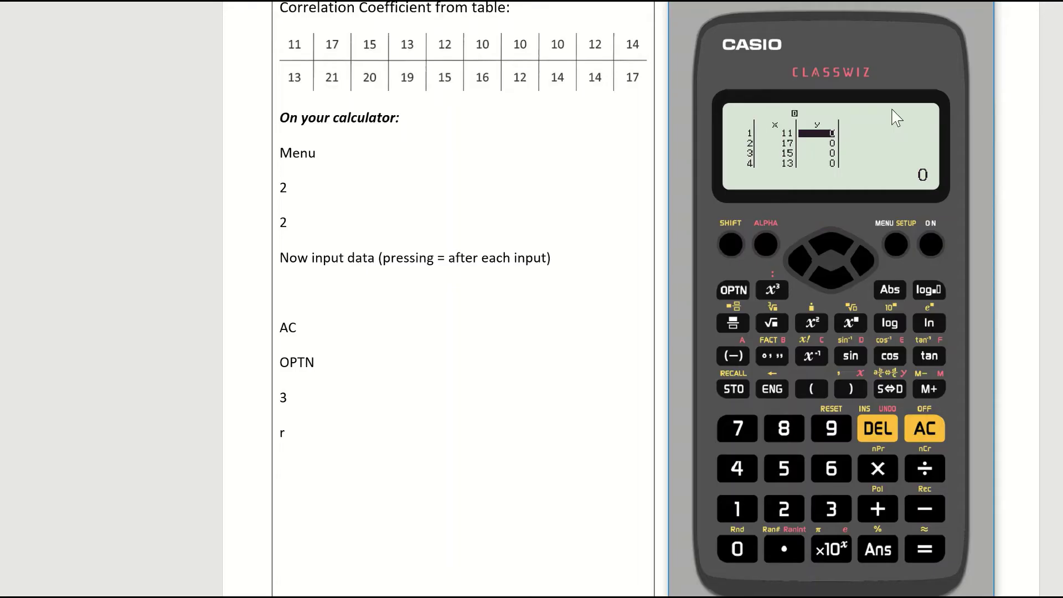
pyautogui.write('13')
pyautogui.press('Return')
pyautogui.write('21')
pyautogui.press('Return')
pyautogui.write('2')
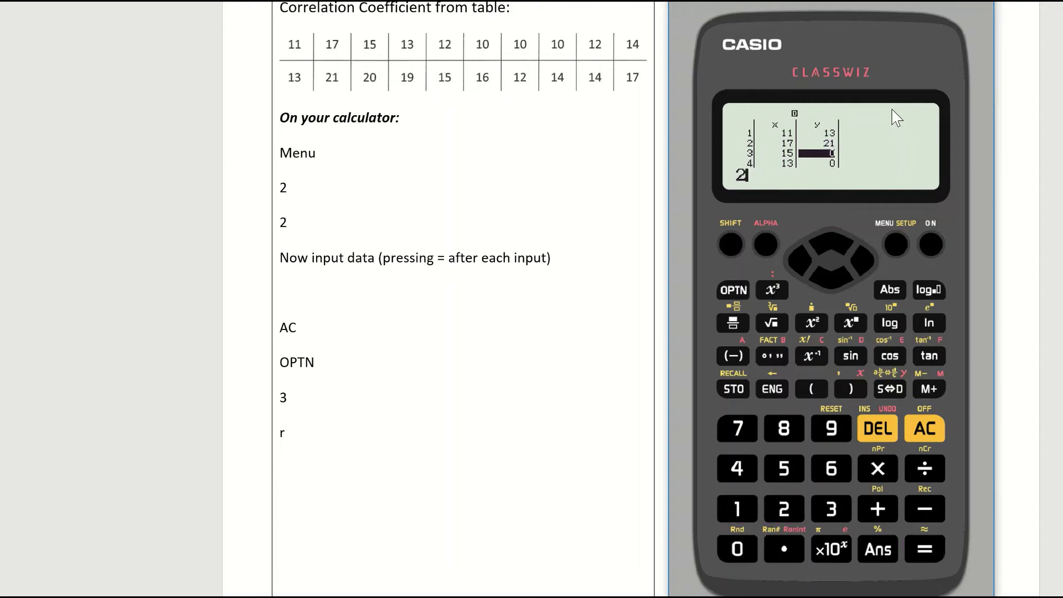
pyautogui.write('0')
pyautogui.press('Return')
pyautogui.write('19')
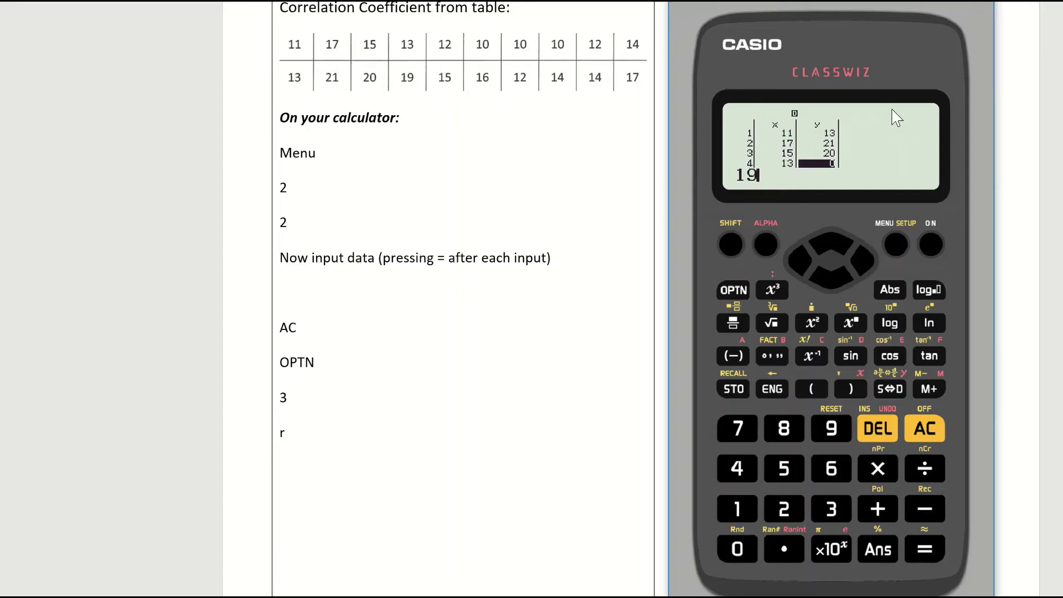
pyautogui.press('Return')
pyautogui.write('15')
pyautogui.press('Return')
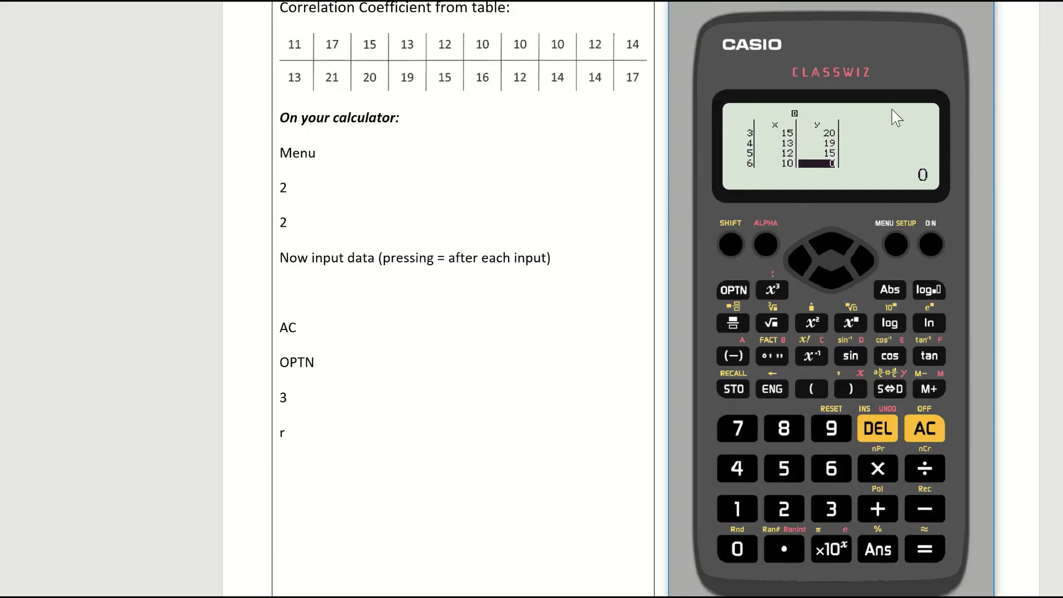
# - Enter the remaining y values 16, 12, 14, 14 and 17
pyautogui.write('16')
pyautogui.press('Return')
pyautogui.write('12')
pyautogui.press('Return')
pyautogui.write('14')
pyautogui.press('Return')
pyautogui.write('14')
pyautogui.press('Return')
pyautogui.write('17')
pyautogui.press('Return')
# - Exit the data table with AC and show the OPTN statistics menu
pyautogui.click(926, 428)
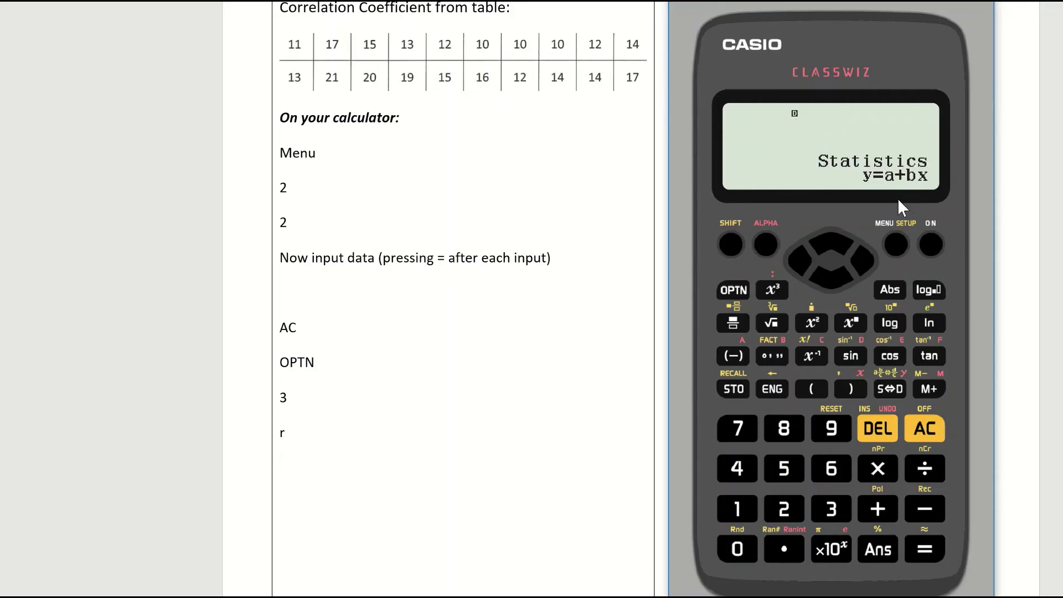
pyautogui.click(736, 289)
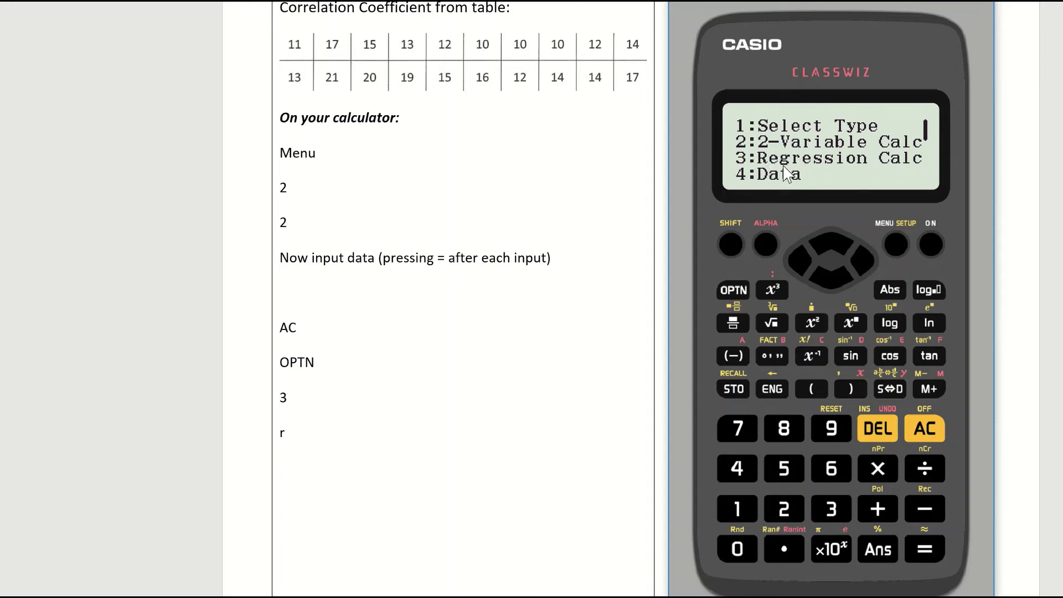
# - Choose Regression Calc to display a=2.174603175, b=1.123015873, r=0.8652613759
pyautogui.click(840, 506)
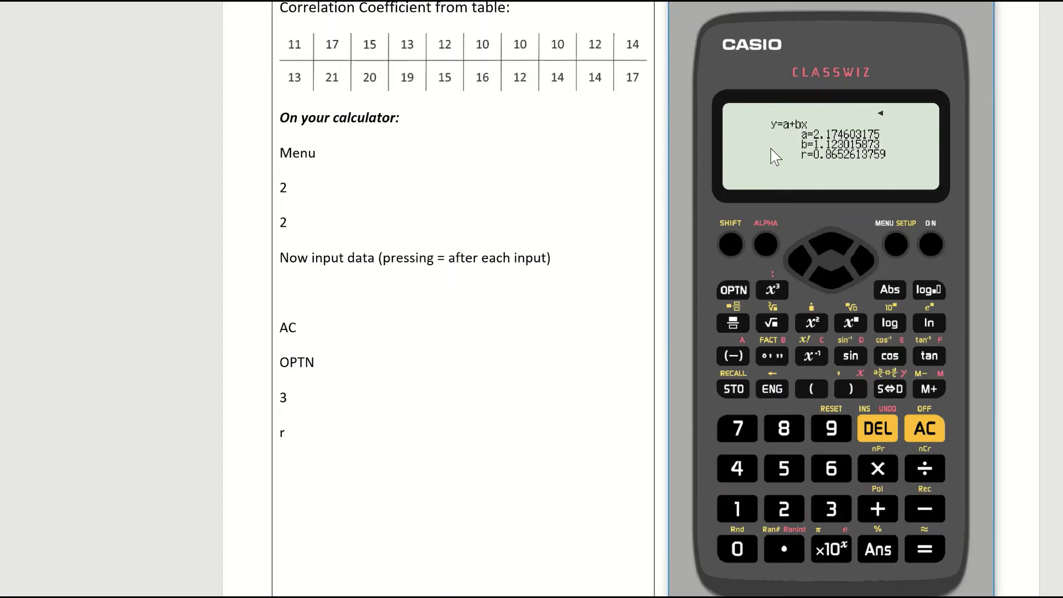